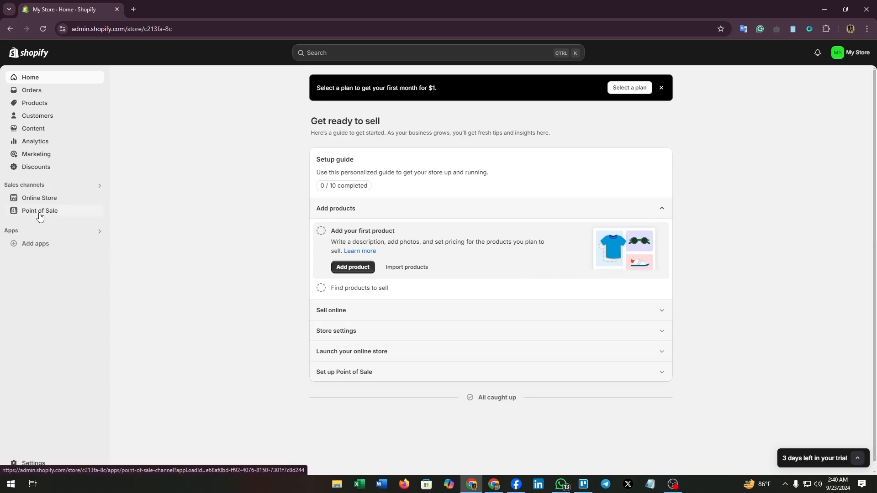
# Start a new smart grid from the Point of Sale channel's settings
pyautogui.click(39, 215)
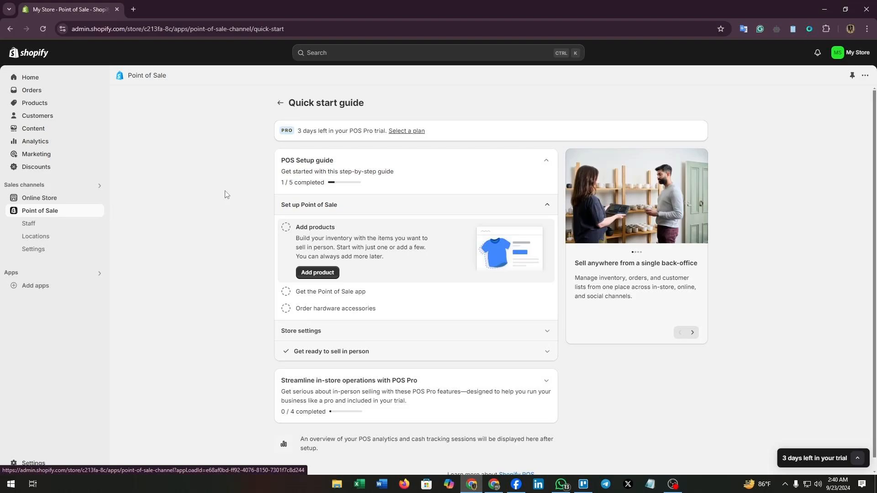
pyautogui.click(55, 249)
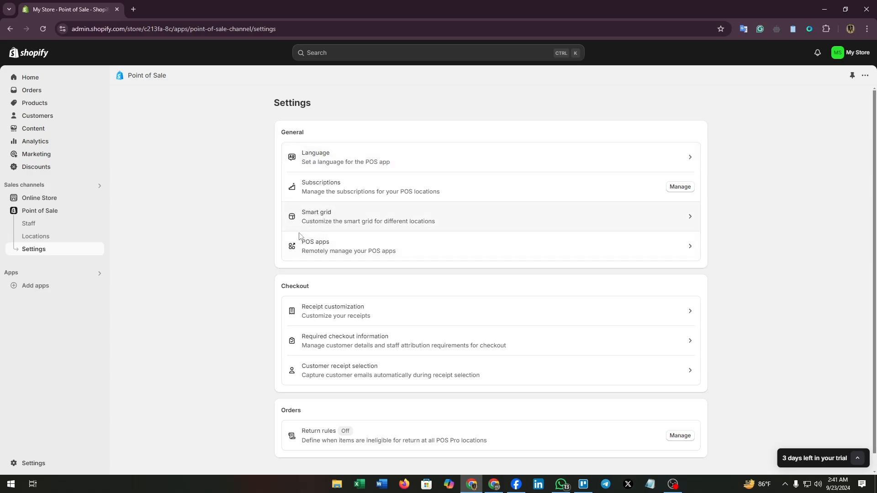
pyautogui.click(319, 219)
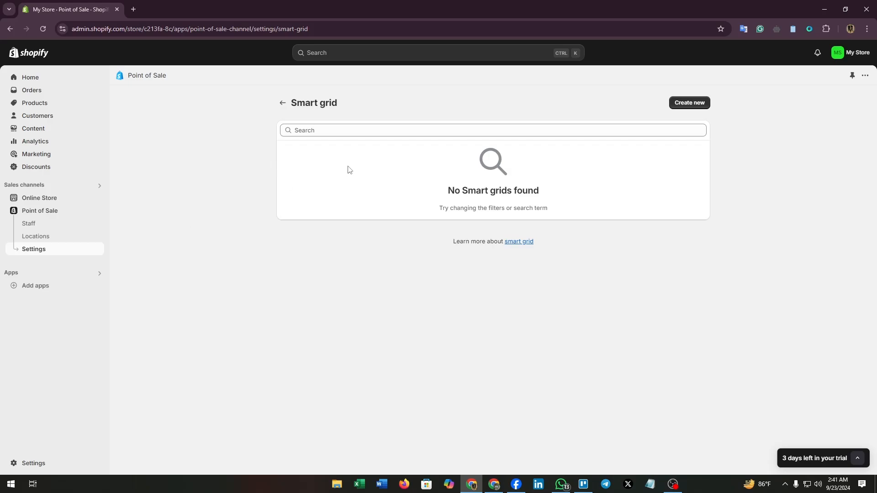
pyautogui.click(687, 109)
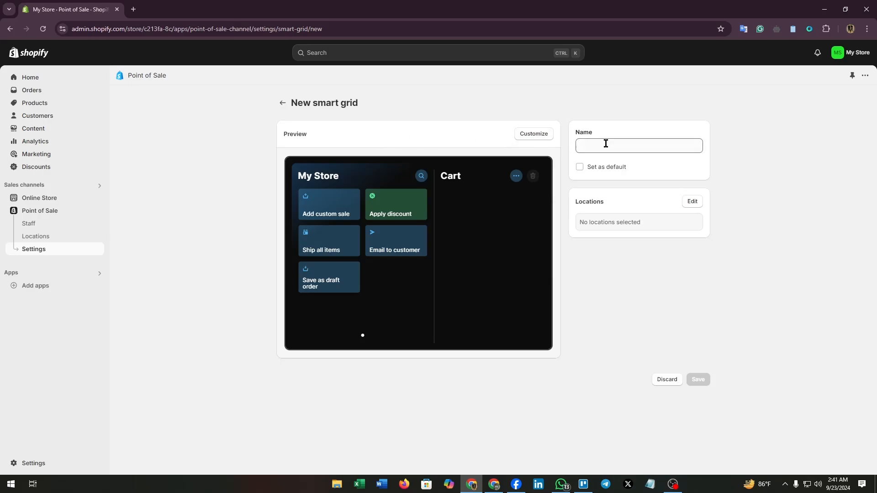
# Name the new smart grid Demo and set it as the default
pyautogui.click(608, 147)
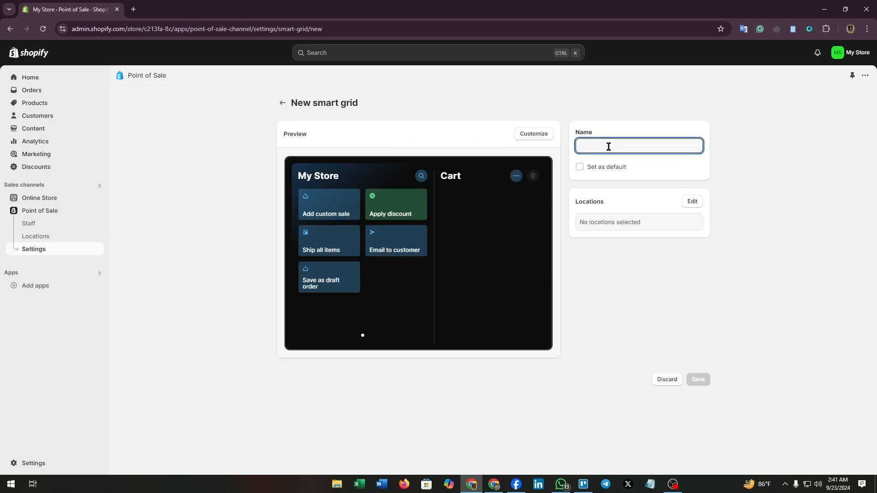
pyautogui.write('Demo')
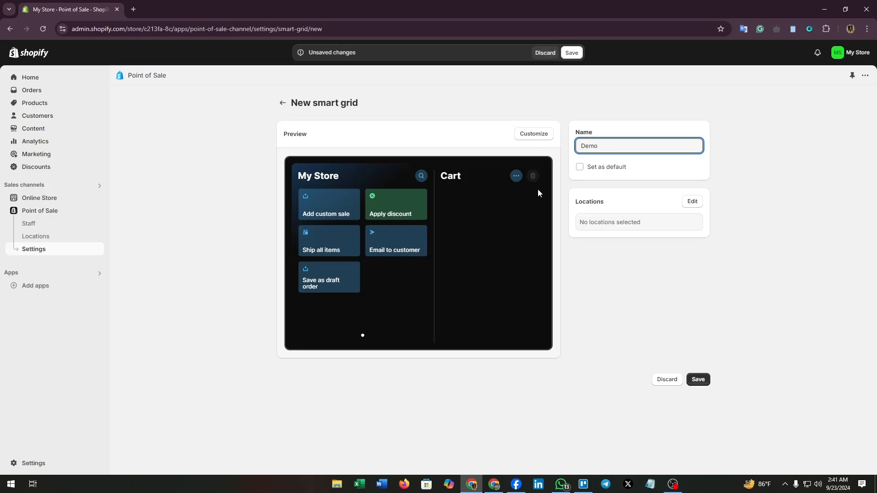
pyautogui.click(578, 167)
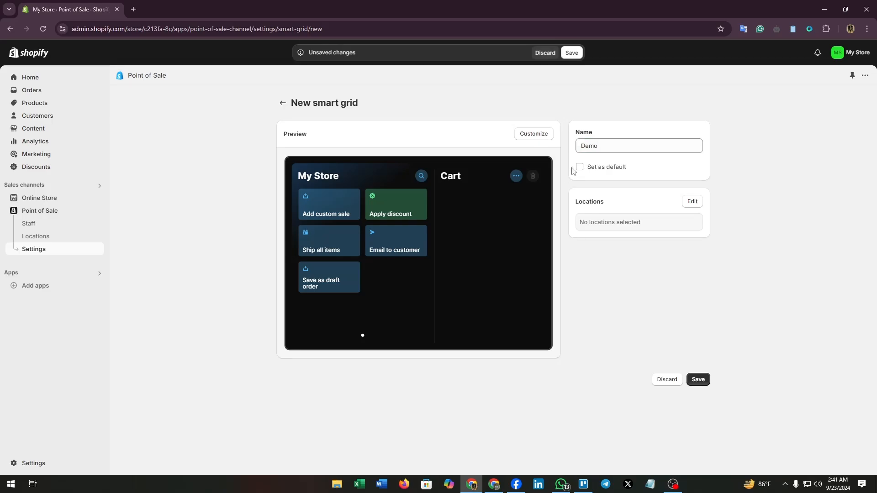
# Assign the smart grid to the Shop location in Bangladesh
pyautogui.click(693, 201)
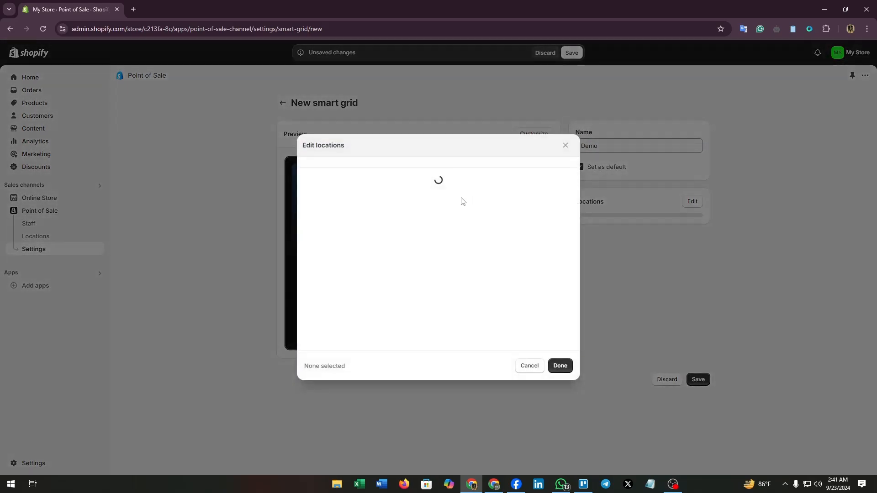
pyautogui.click(308, 186)
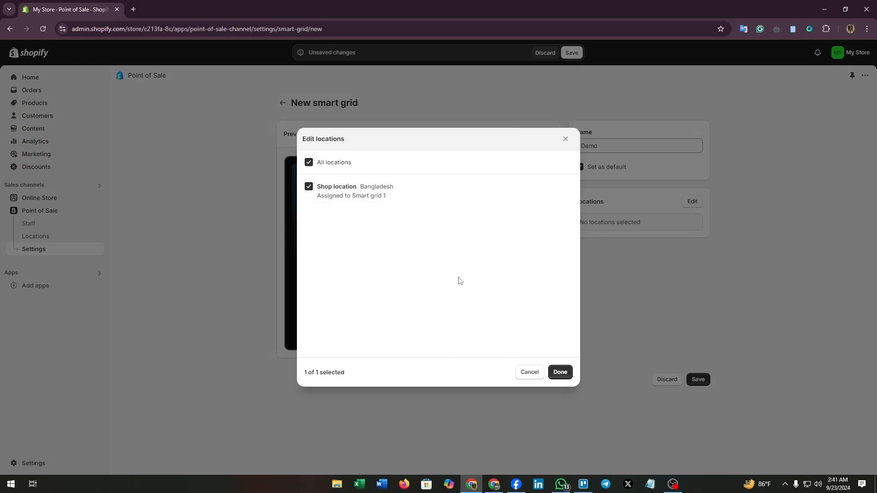
pyautogui.click(560, 372)
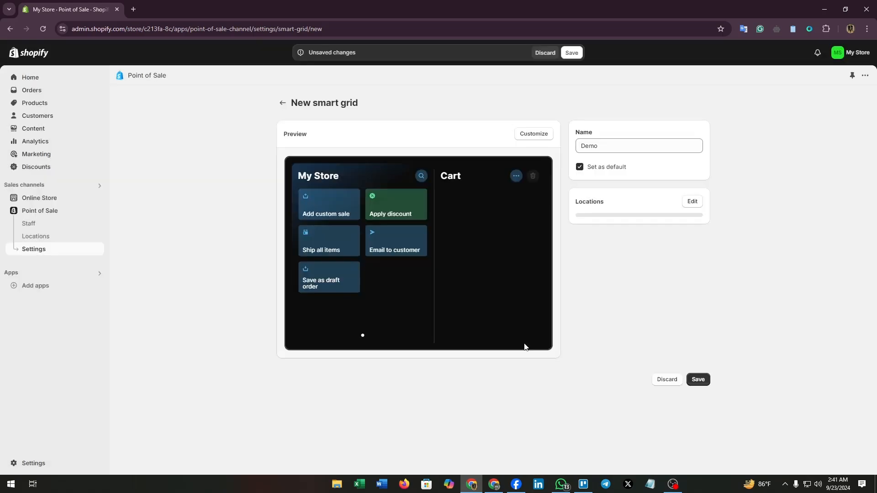
# Customize the grid by adding a 50% discount tile to page 1 with the reason Eid Offer
pyautogui.click(526, 138)
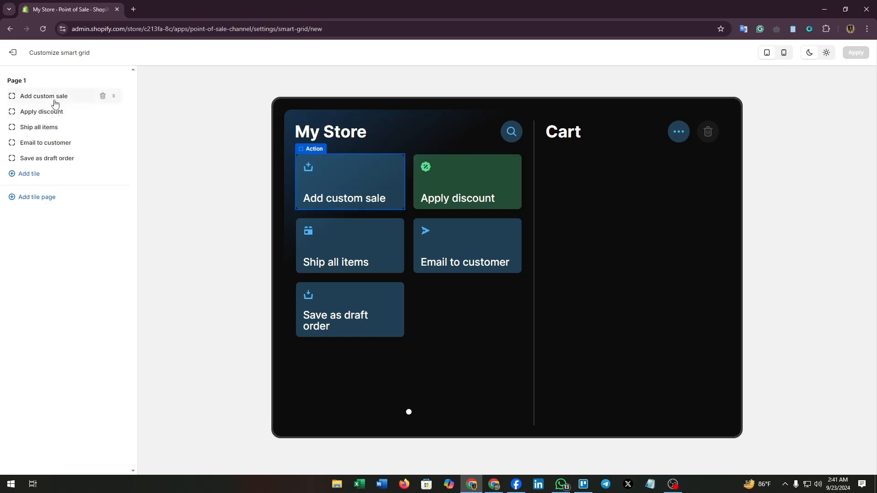
pyautogui.click(29, 173)
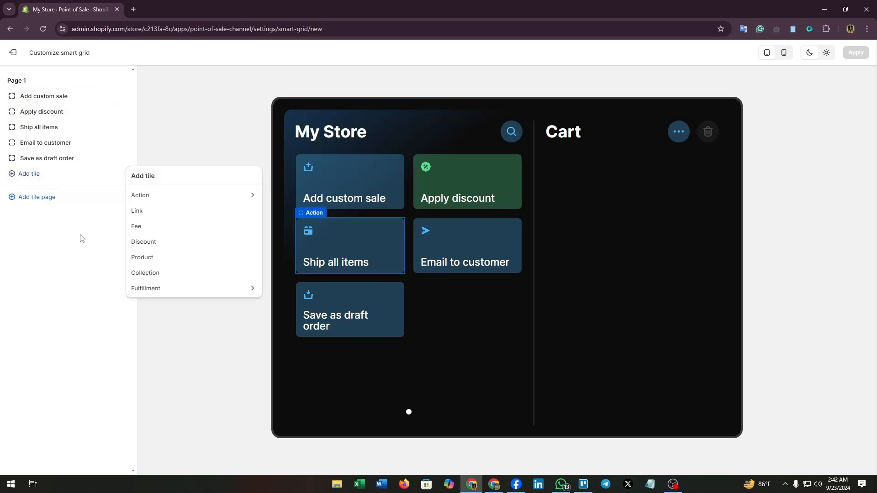
pyautogui.click(176, 194)
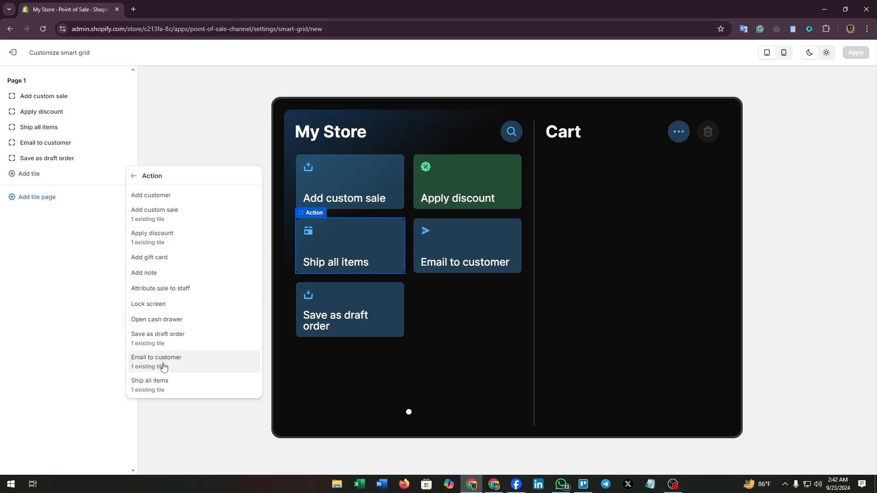
pyautogui.click(134, 177)
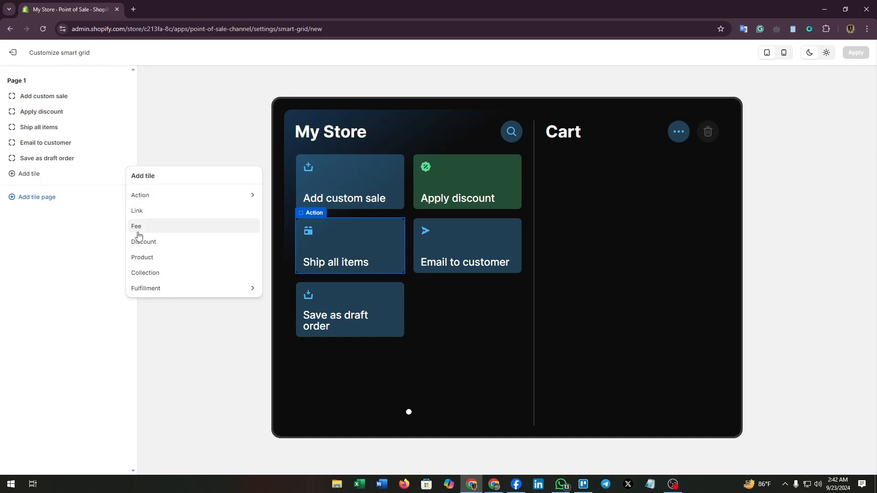
pyautogui.click(152, 242)
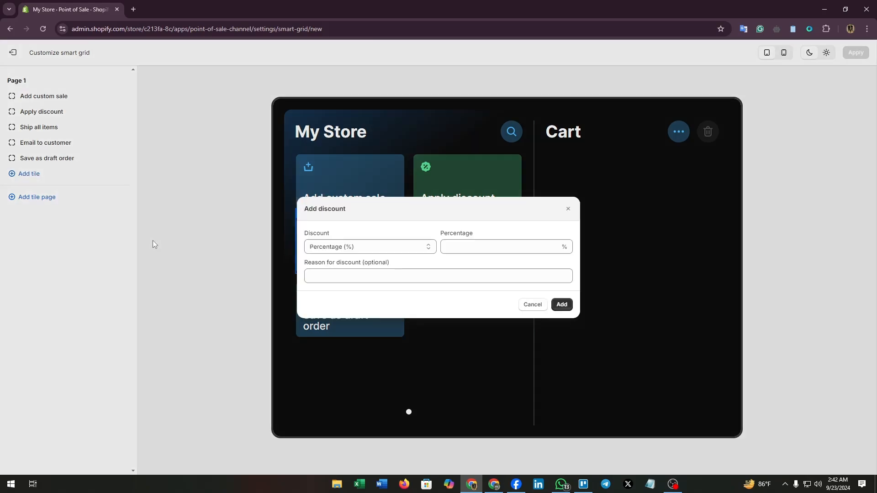
pyautogui.click(480, 246)
pyautogui.write('5')
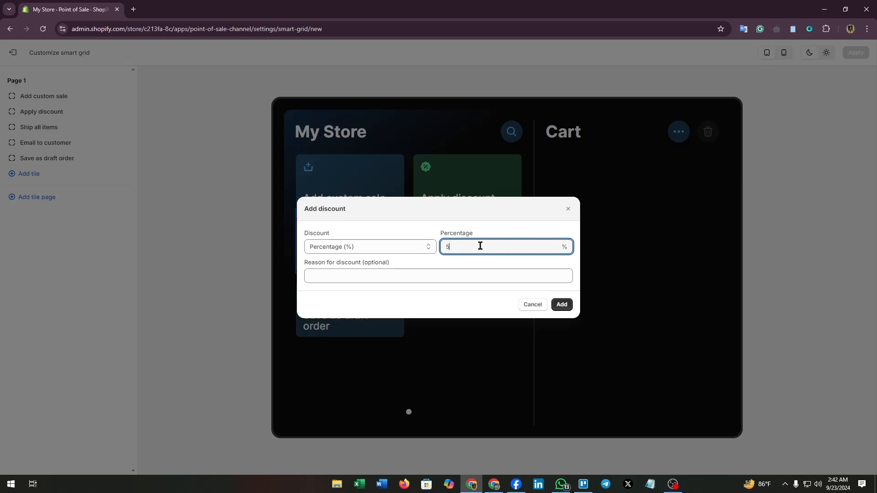
pyautogui.write('0')
pyautogui.click(443, 276)
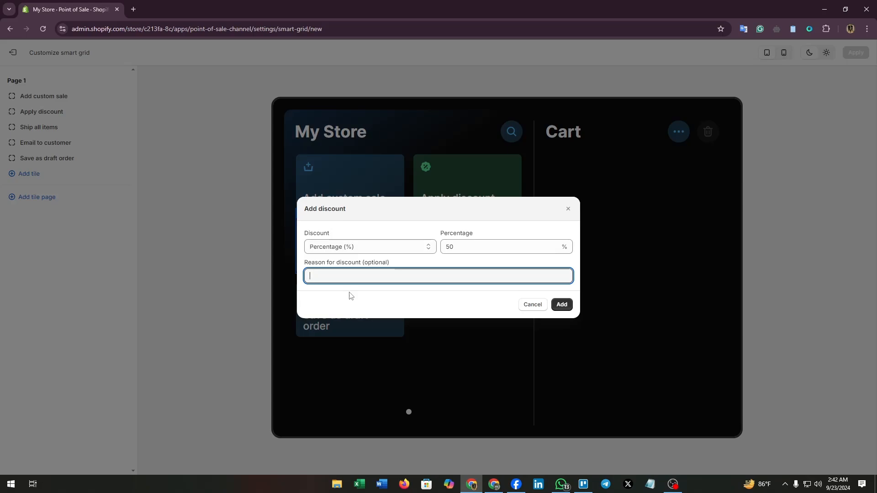
pyautogui.write('Eid Offer')
pyautogui.click(562, 305)
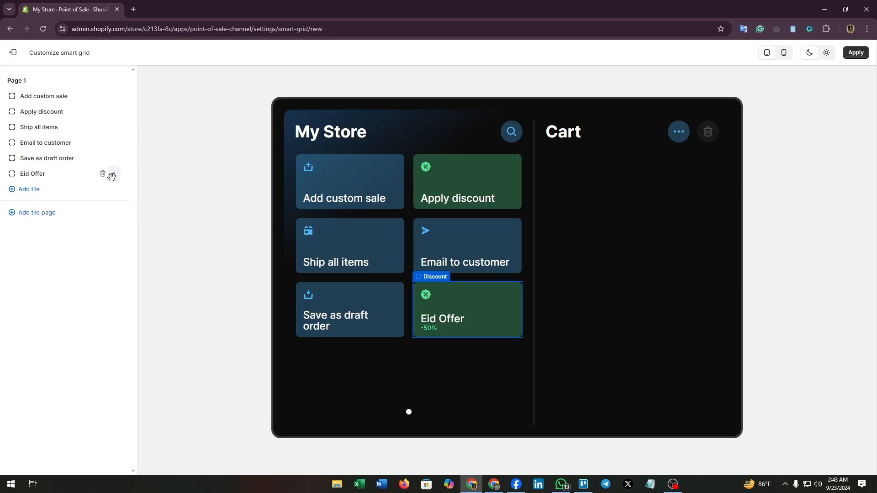
# Move the Eid Offer tile directly below Ship all items and delete the Email to customer tile
pyautogui.moveTo(111, 173); pyautogui.dragTo(112, 132)
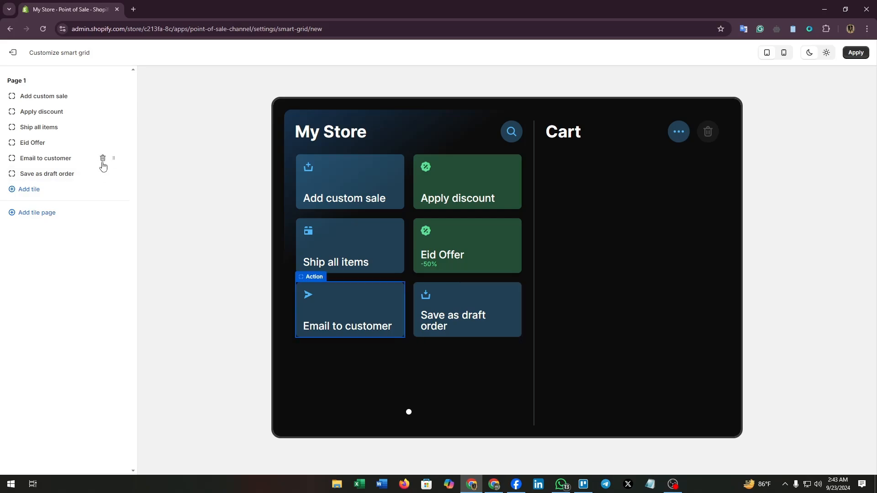
pyautogui.click(102, 159)
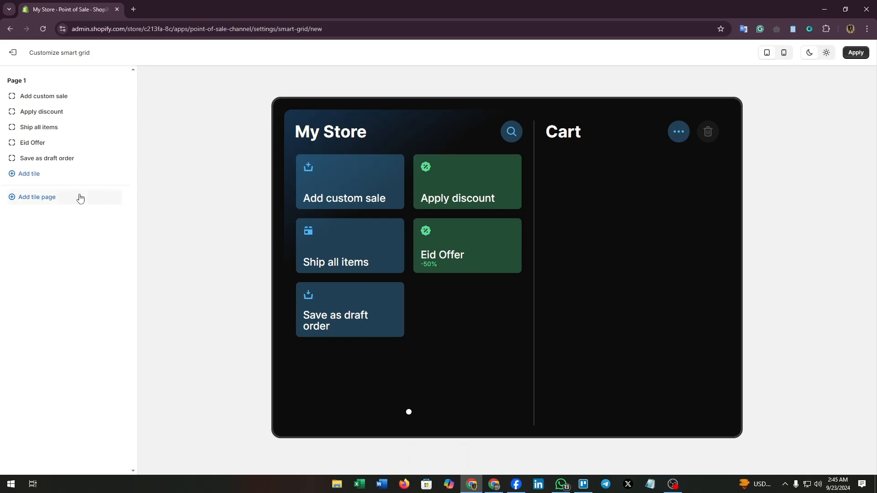
# Add a fee tile titled Vat with a price of 0.99 to page 1
pyautogui.click(29, 174)
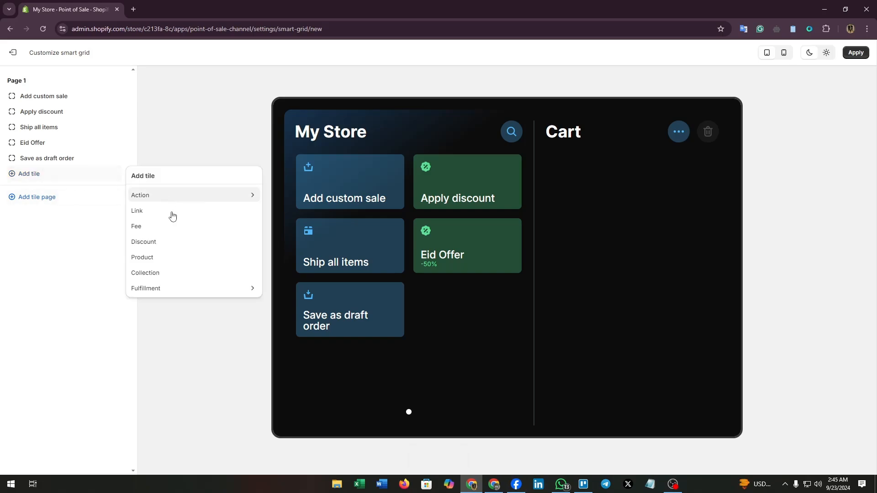
pyautogui.click(144, 227)
pyautogui.click(351, 234)
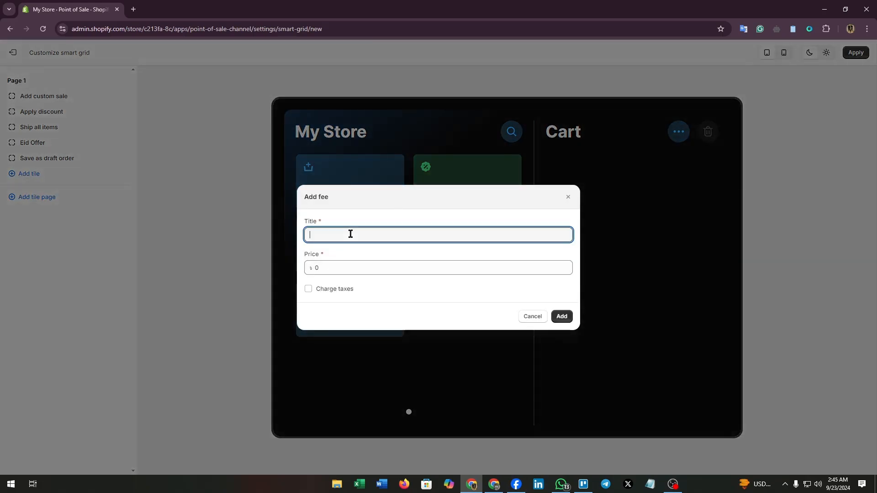
pyautogui.write('Vat')
pyautogui.click(331, 268)
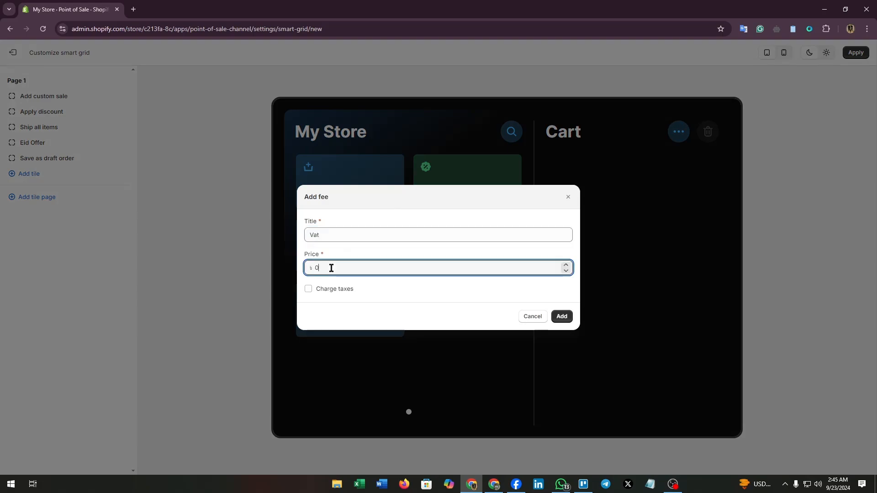
pyautogui.write('00.')
pyautogui.write('99')
pyautogui.click(562, 316)
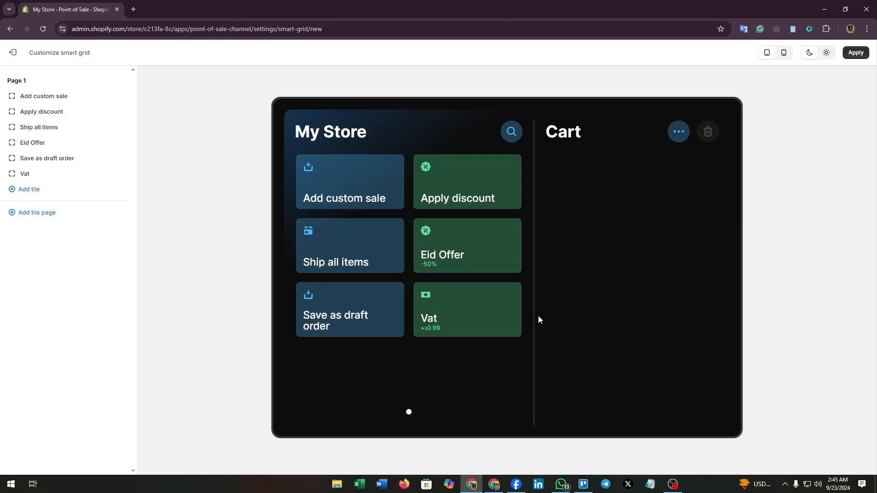
# Change the Eid Offer tile's color to Orange and return to the tile list
pyautogui.click(473, 319)
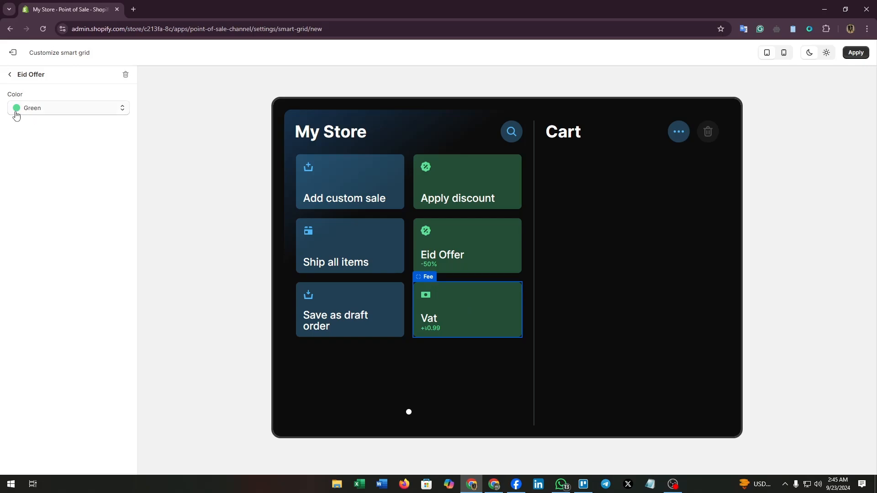
pyautogui.click(31, 111)
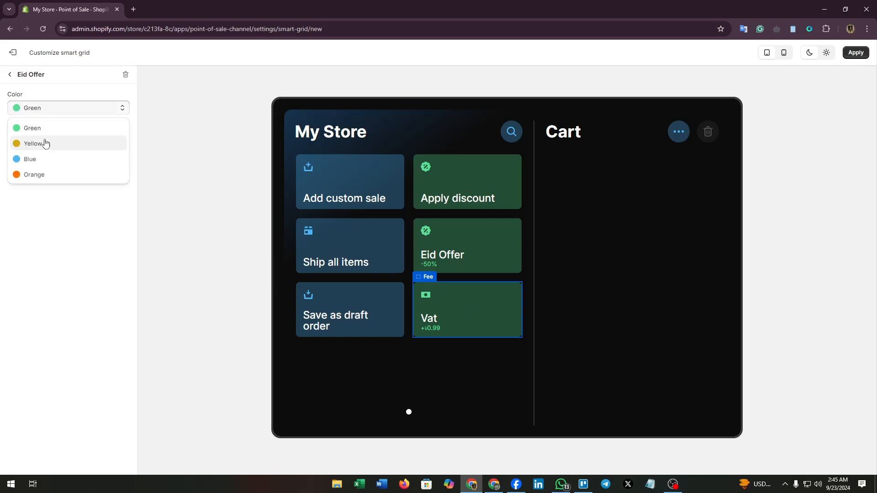
pyautogui.click(33, 175)
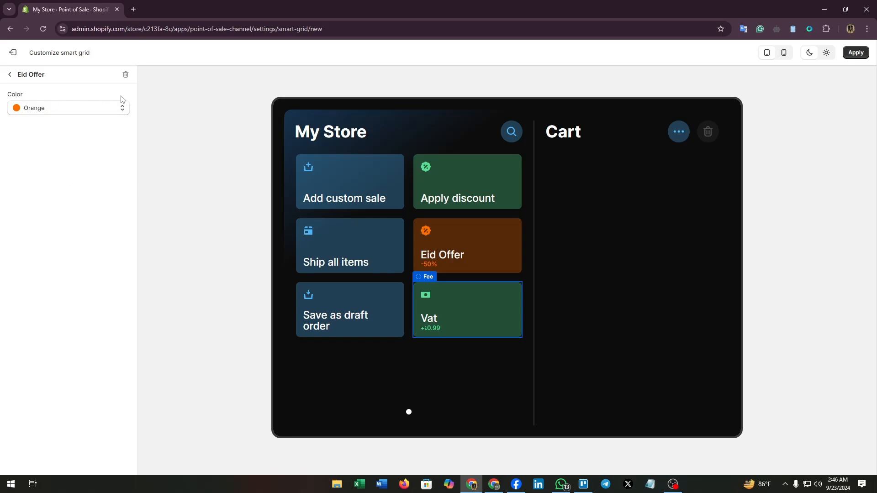
pyautogui.click(9, 76)
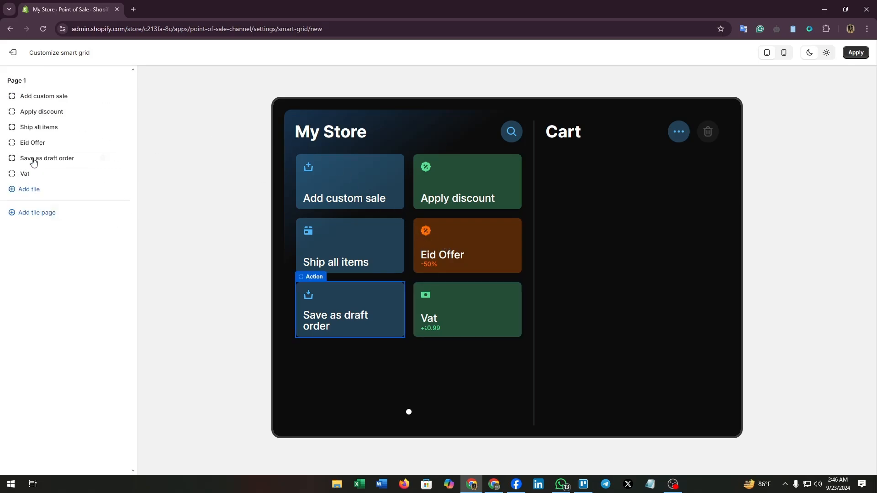
# Add two more tile pages and put the Add gift card and Add note action tiles on page 2
pyautogui.click(37, 214)
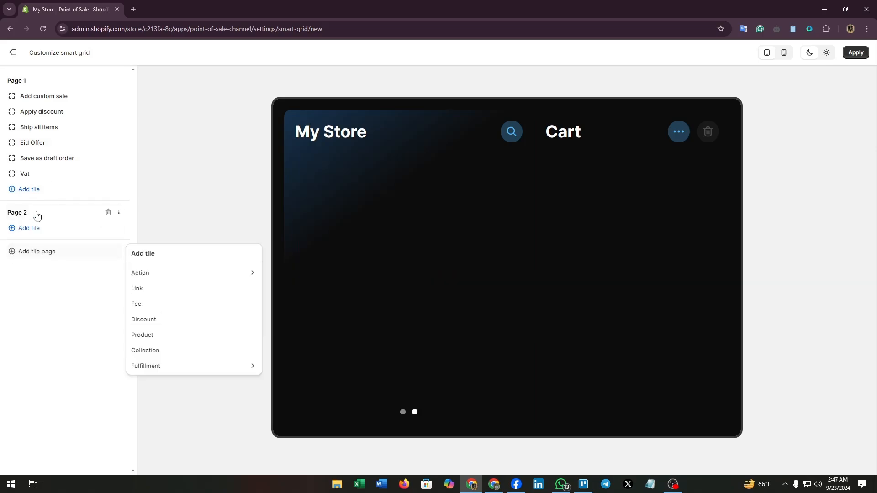
pyautogui.click(36, 252)
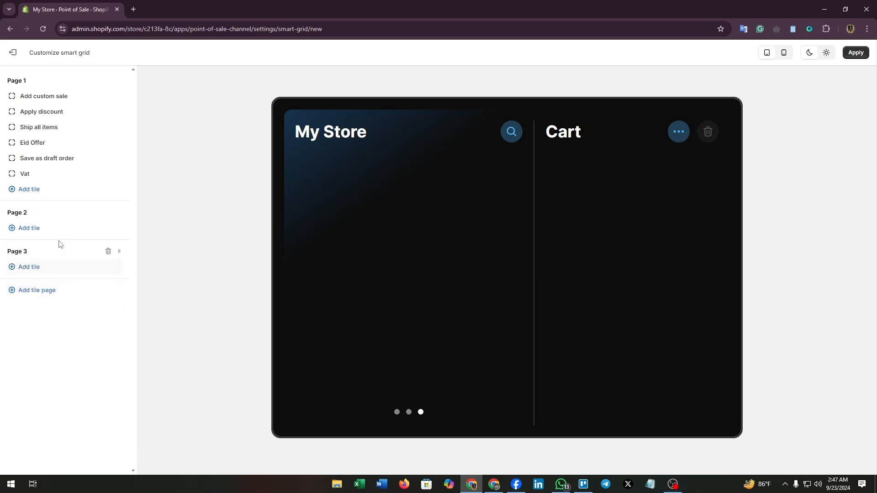
pyautogui.click(15, 231)
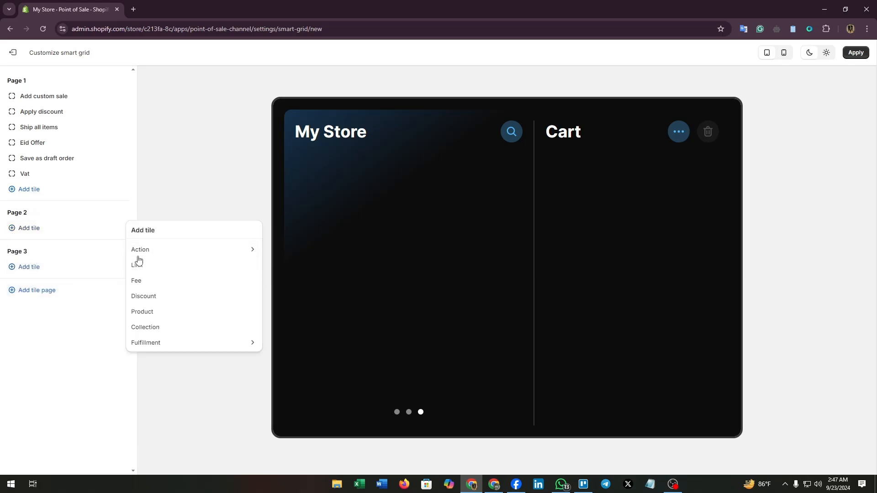
pyautogui.click(156, 254)
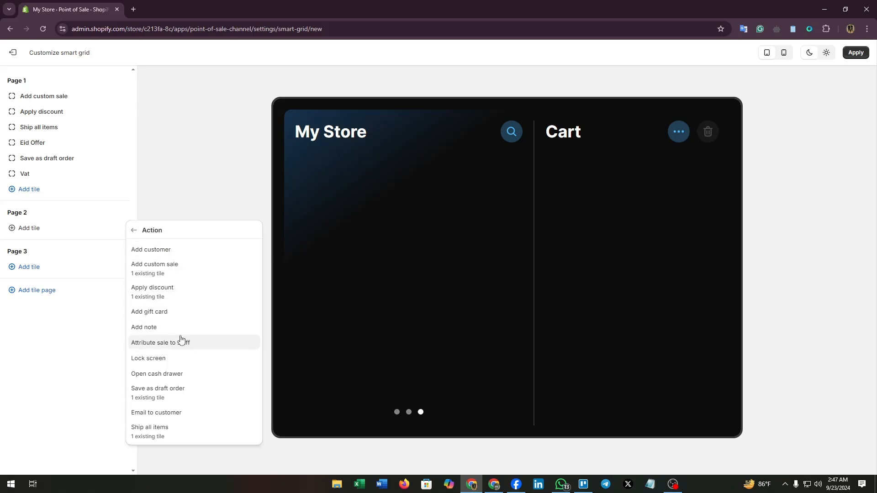
pyautogui.click(165, 311)
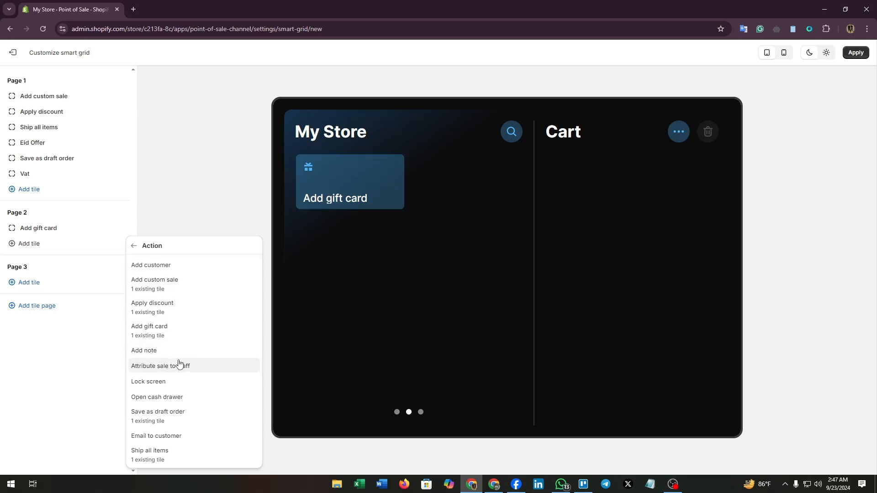
pyautogui.click(142, 352)
pyautogui.click(89, 374)
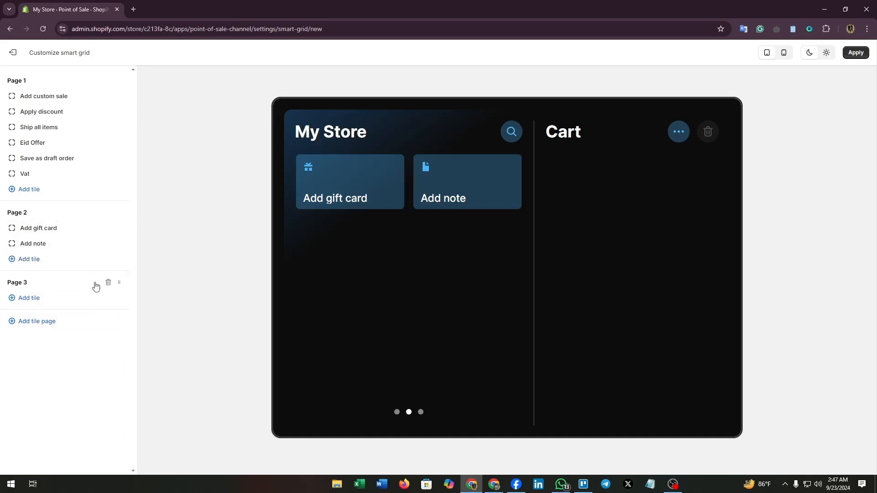
# Preview the customized smart grid in the phone layout
pyautogui.click(785, 53)
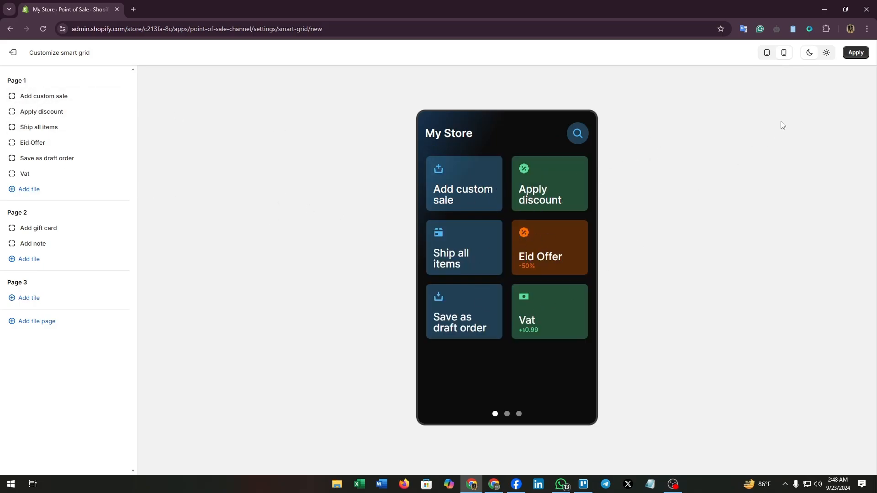
# Preview the smart grid in the tablet layout in light mode, then return the preview to dark mode
pyautogui.click(766, 53)
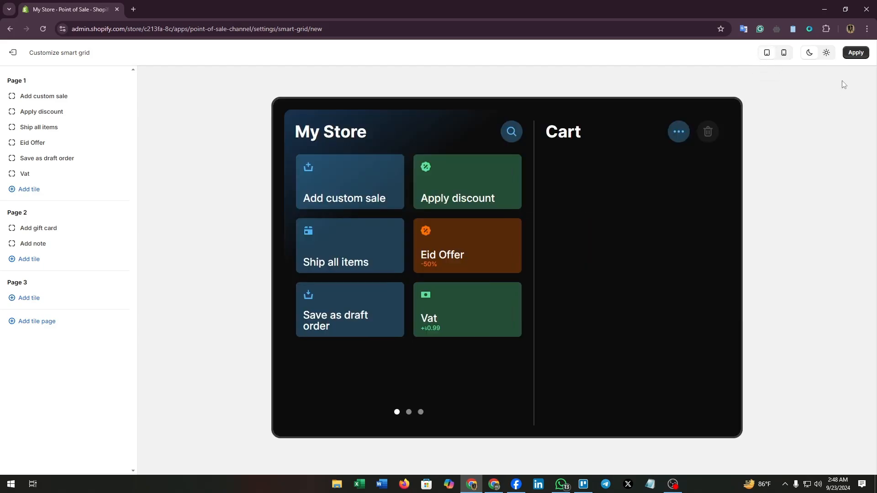
pyautogui.click(824, 52)
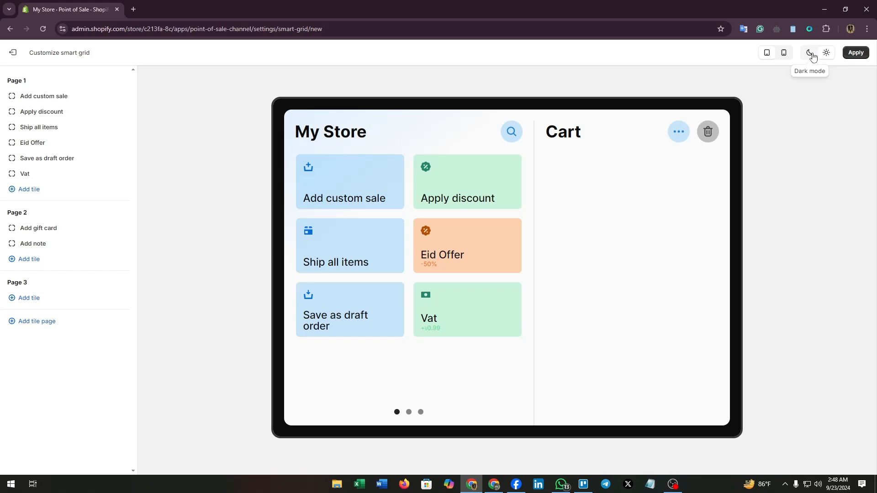
pyautogui.click(810, 53)
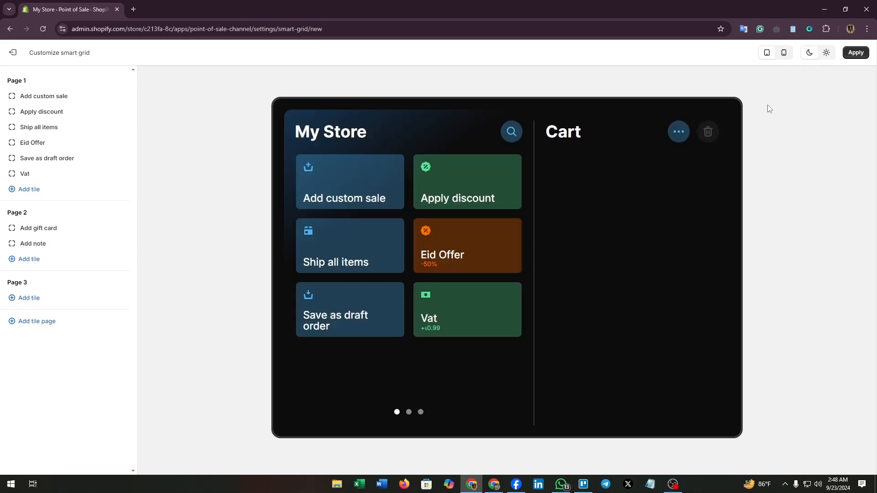
# Delete the empty page 3, apply the customization, and save the Demo smart grid, confirming replacement of the location's current grid
pyautogui.click(109, 283)
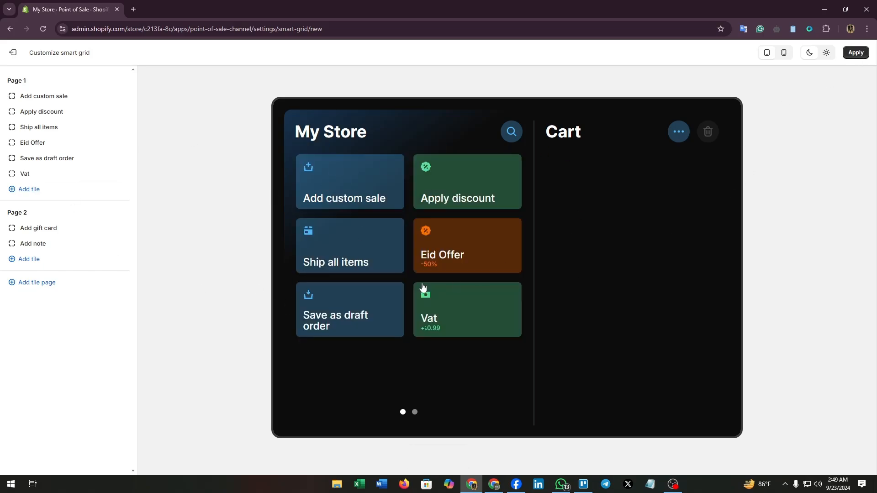
pyautogui.click(856, 53)
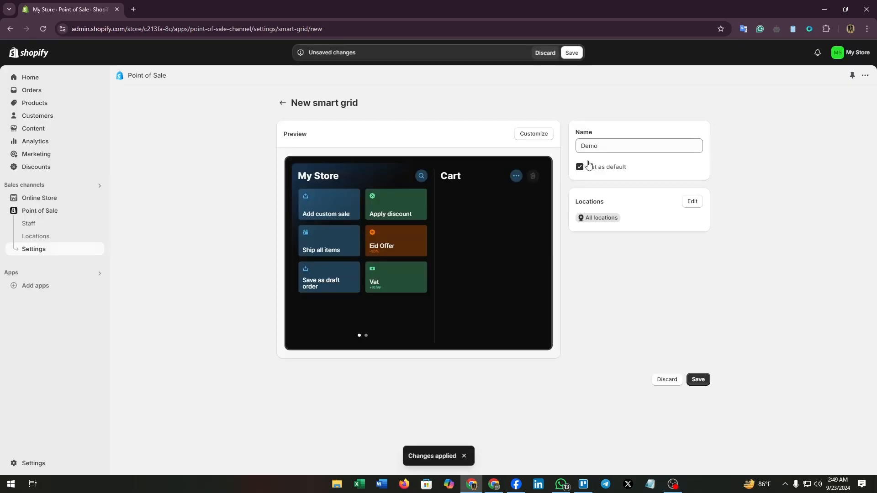
pyautogui.click(698, 381)
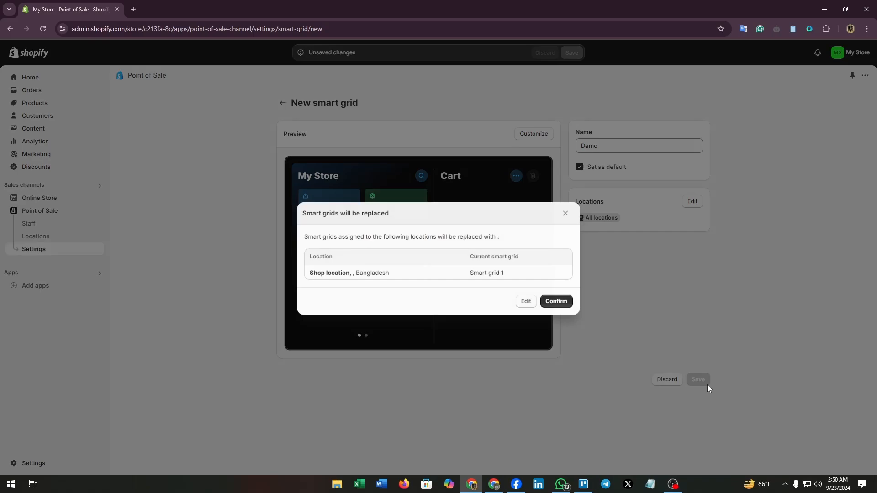
pyautogui.click(552, 302)
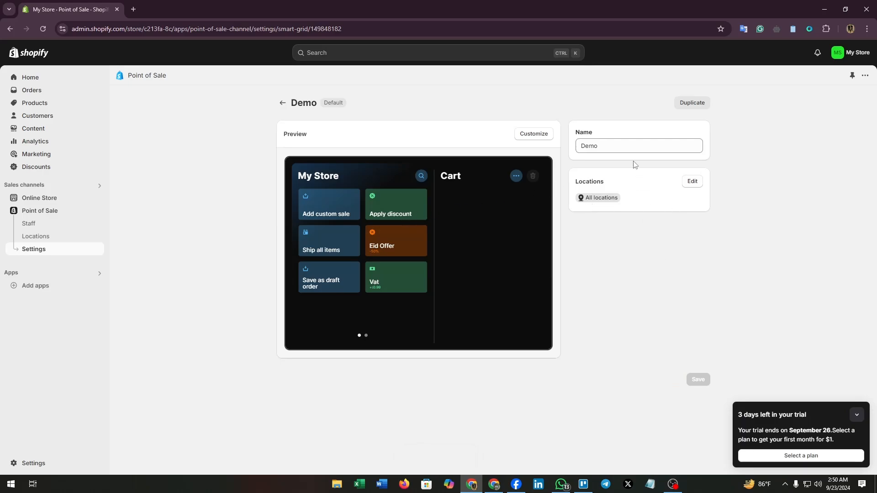
# Duplicate the Demo smart grid
pyautogui.click(692, 103)
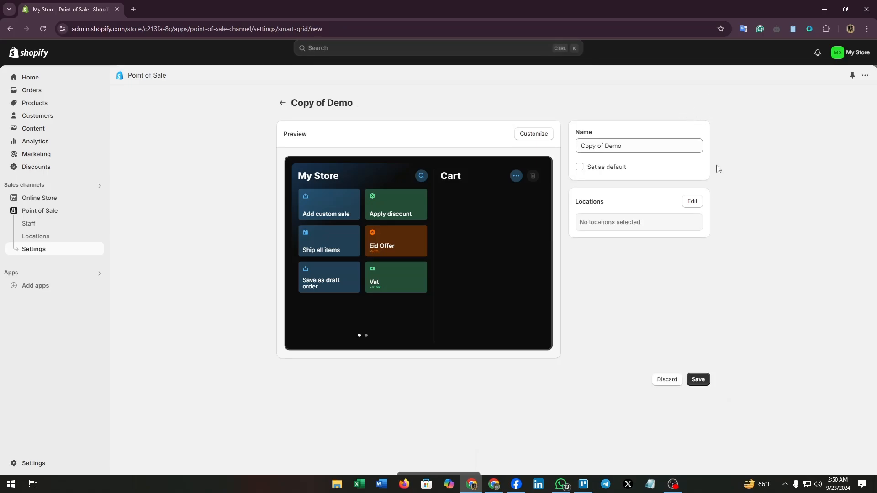